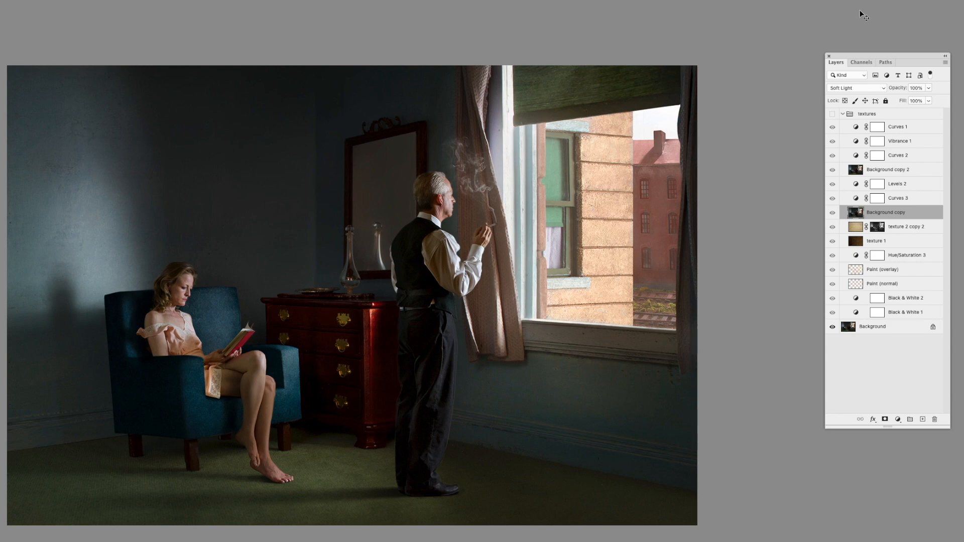
Compare the image with and without the combined effect of the textures group.
left_click(832, 115)
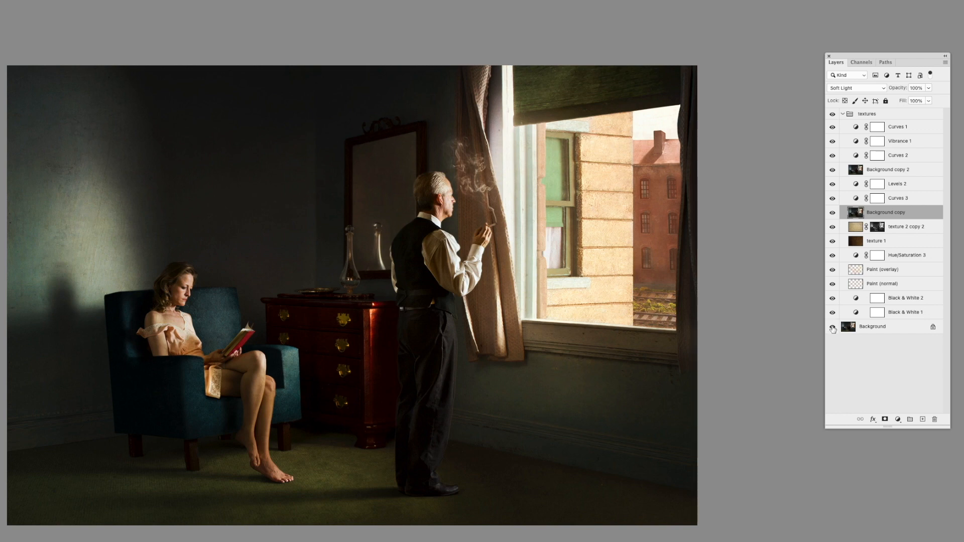
left_click(833, 327, "alt")
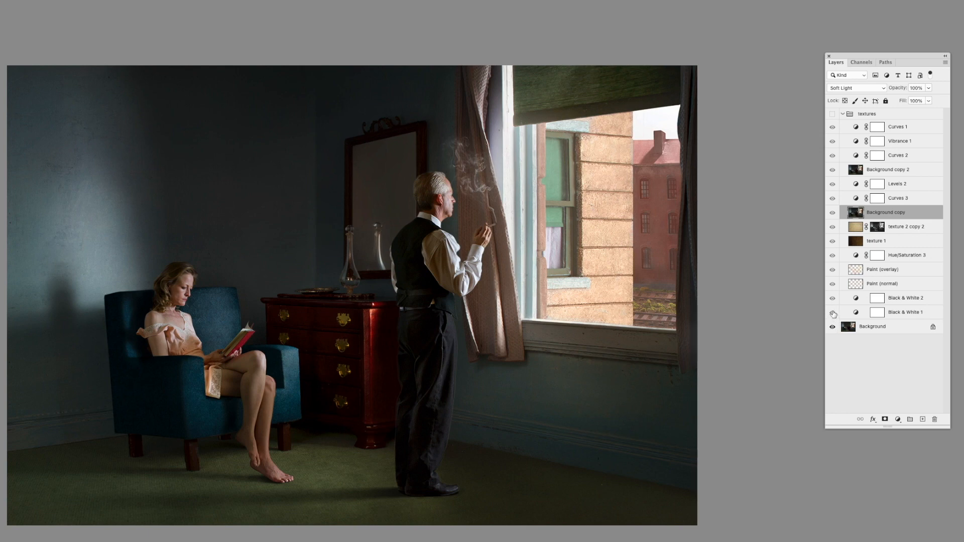
left_click(832, 314, "alt")
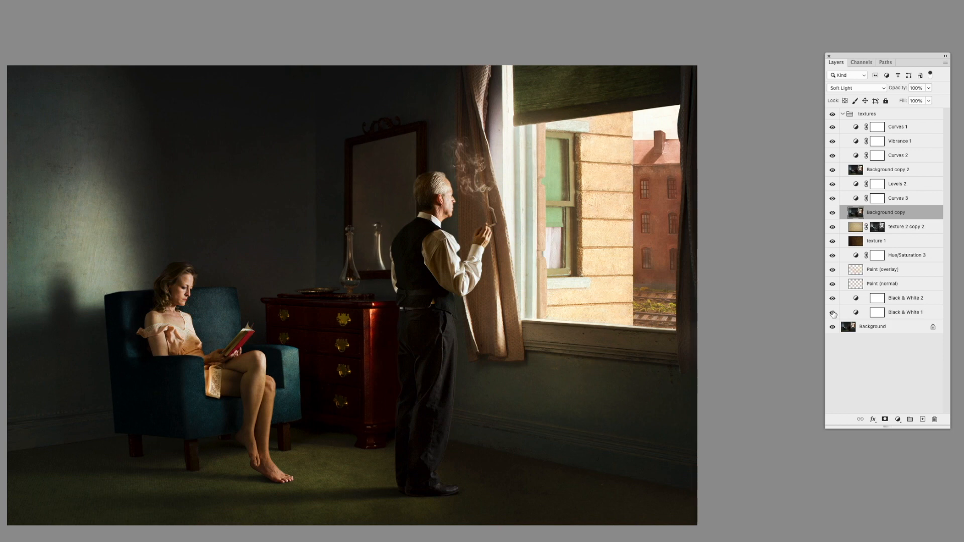
Hide every layer in the textures group except Black & White 1.
left_click_drag(833, 117, 832, 318)
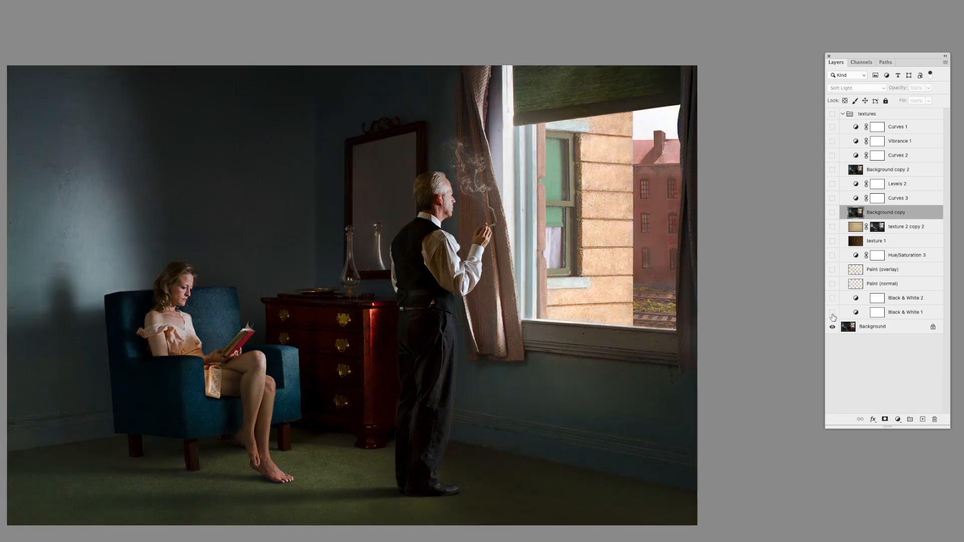
left_click(833, 313)
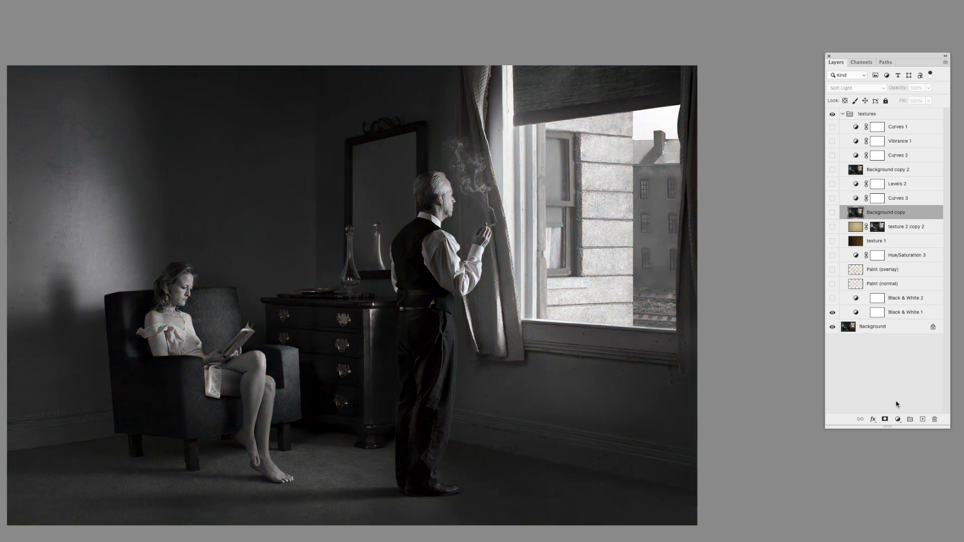
left_click(899, 421)
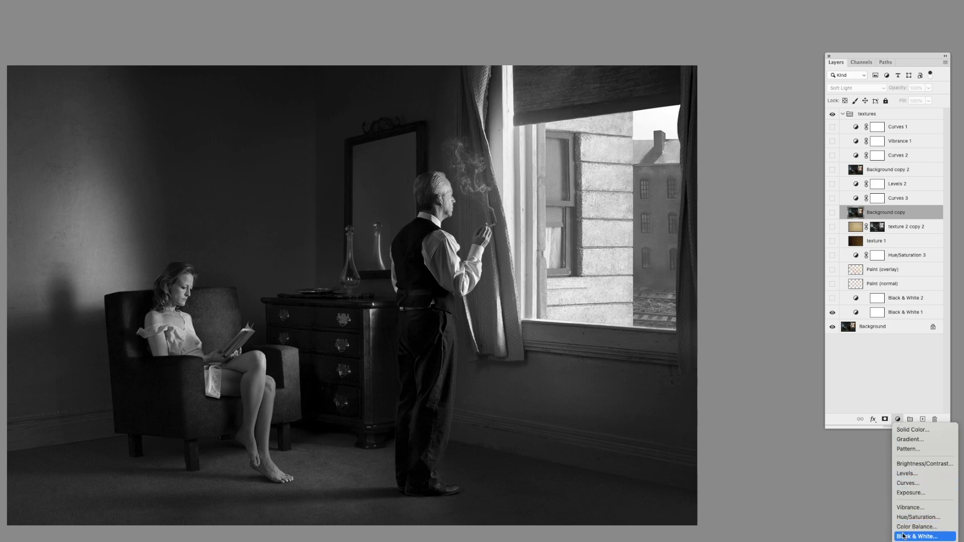
left_click(826, 466)
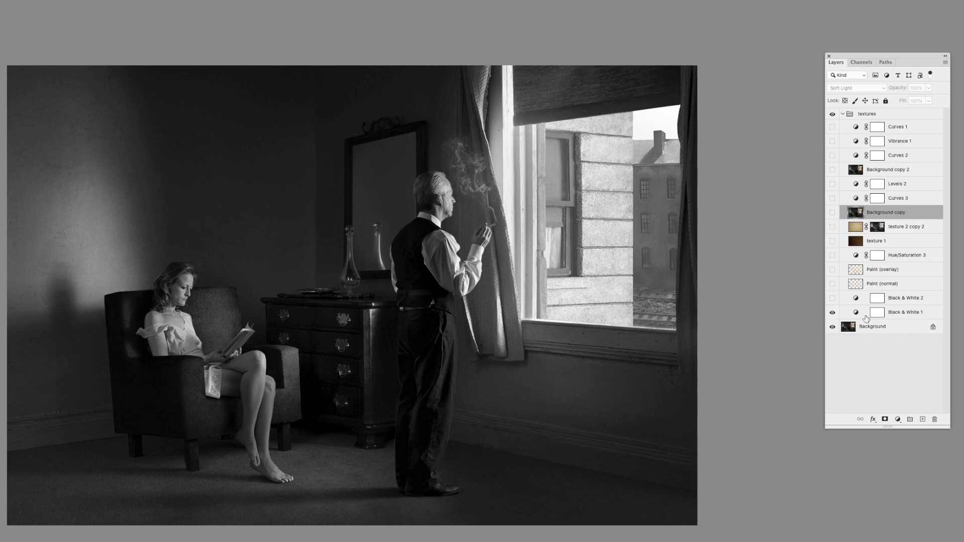
Switch on the Black & White 2 adjustment layer and compare the image with and without it.
left_click(832, 298)
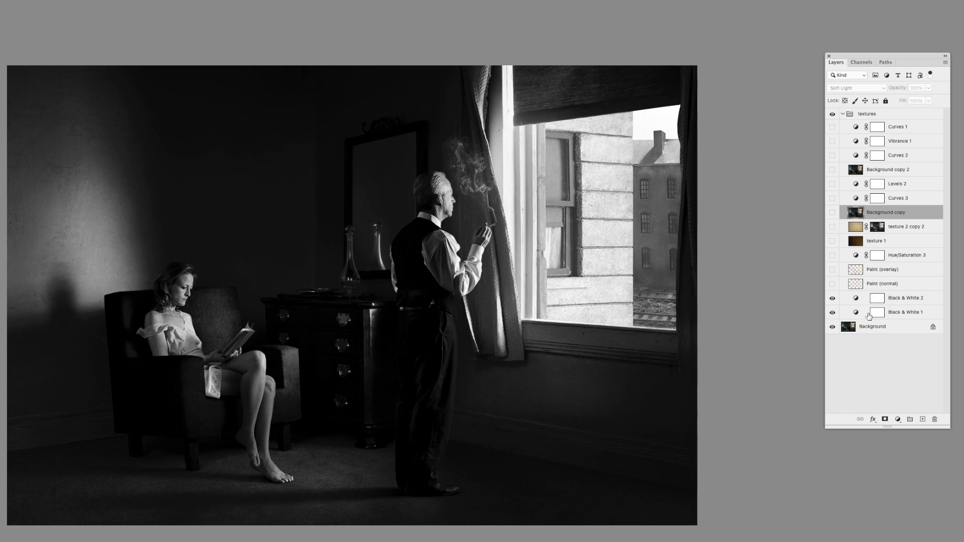
left_click(832, 298)
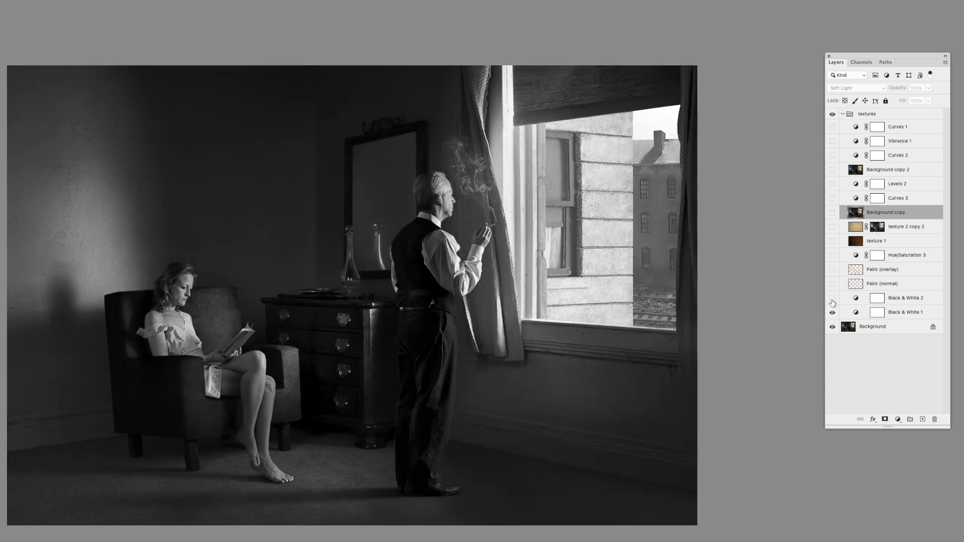
left_click(833, 299)
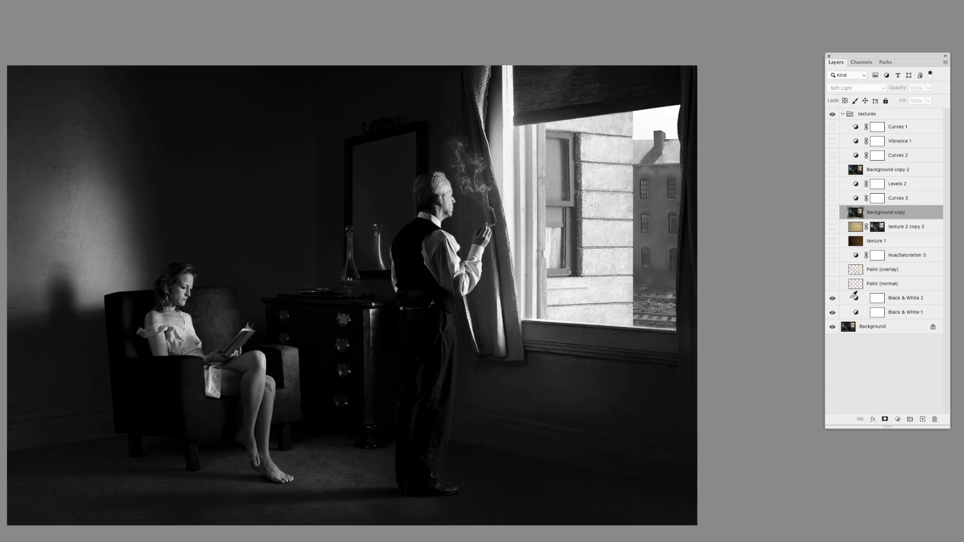
Compare the Black & White 2 layer in Normal and Soft Light blend modes, ending on Soft Light.
left_click(855, 296)
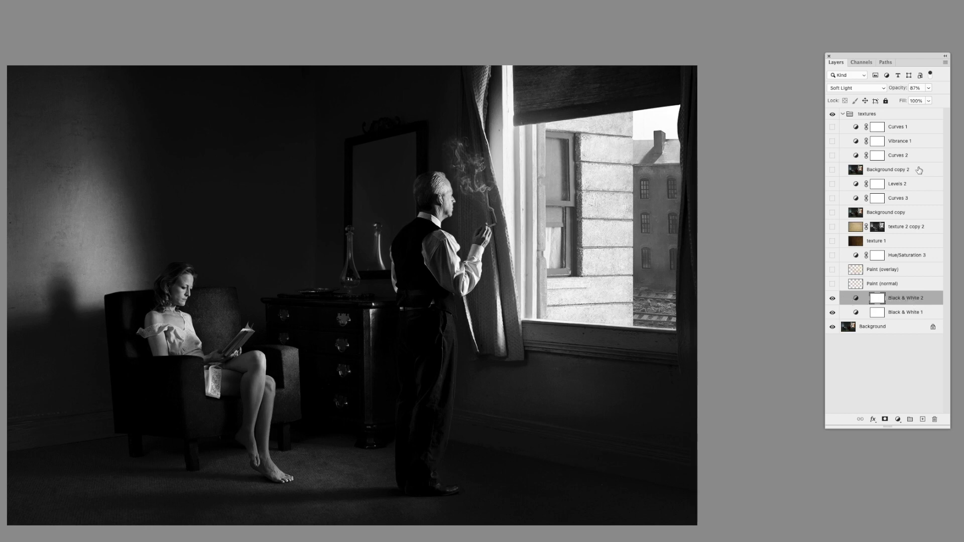
left_click(859, 88)
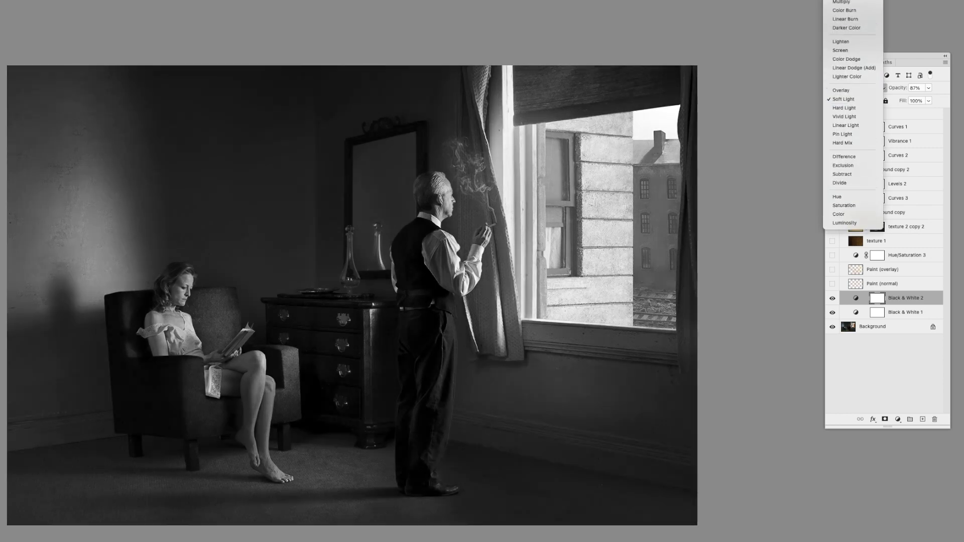
key("Return")
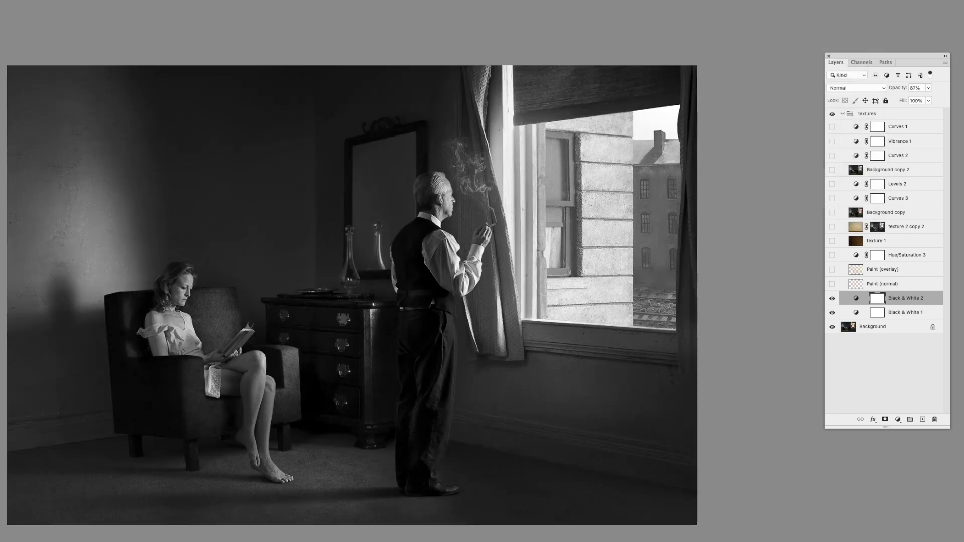
left_click(857, 89)
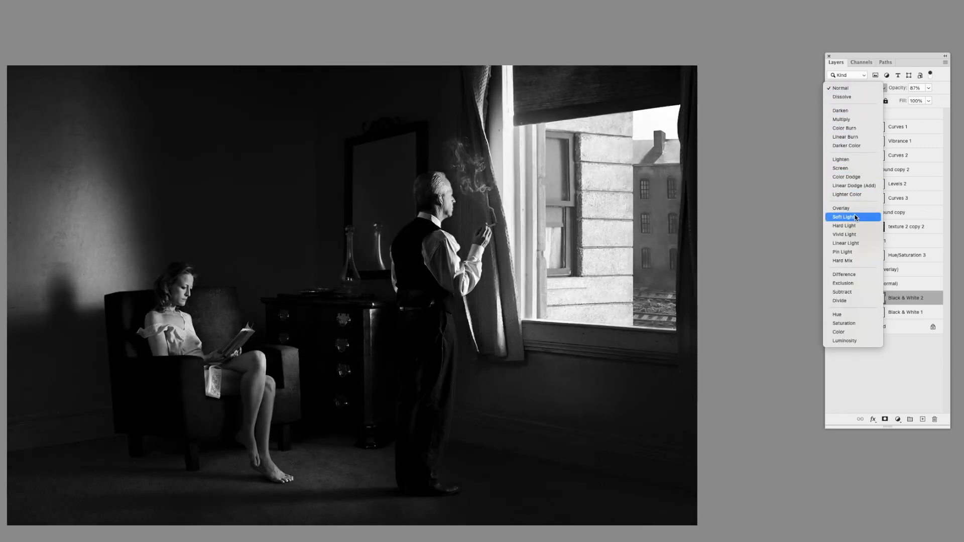
left_click(857, 218)
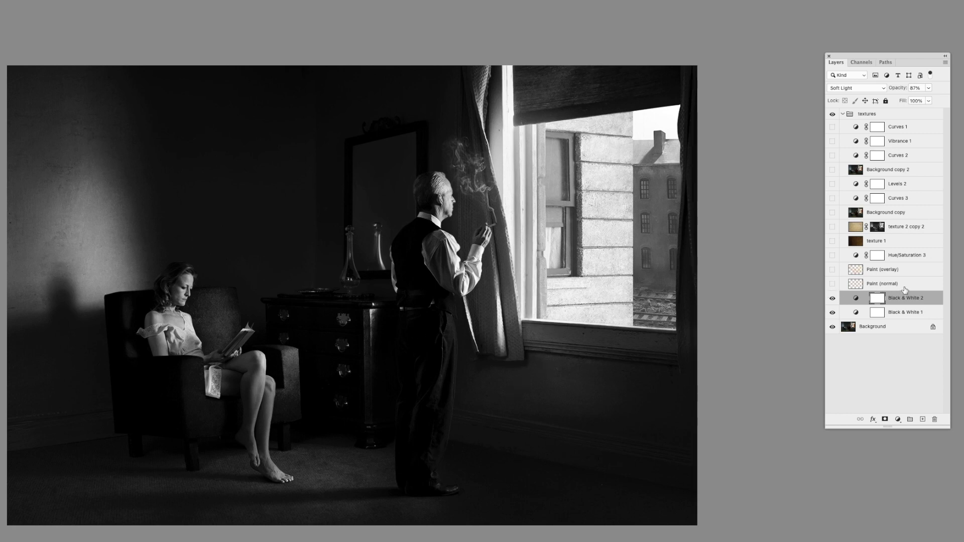
Show the Paint (normal) and Paint (color) layers over the black-and-white image and select Paint (color).
left_click(833, 285)
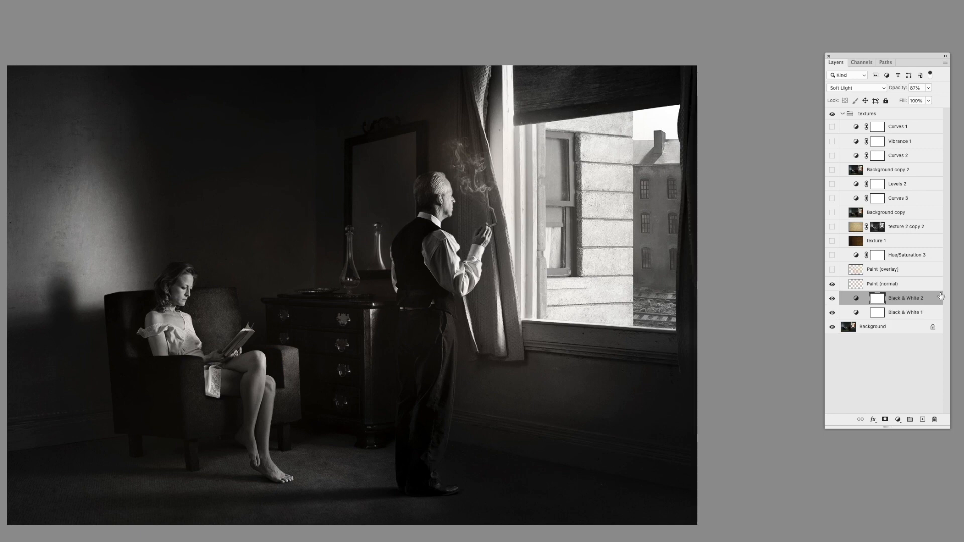
left_click(833, 284)
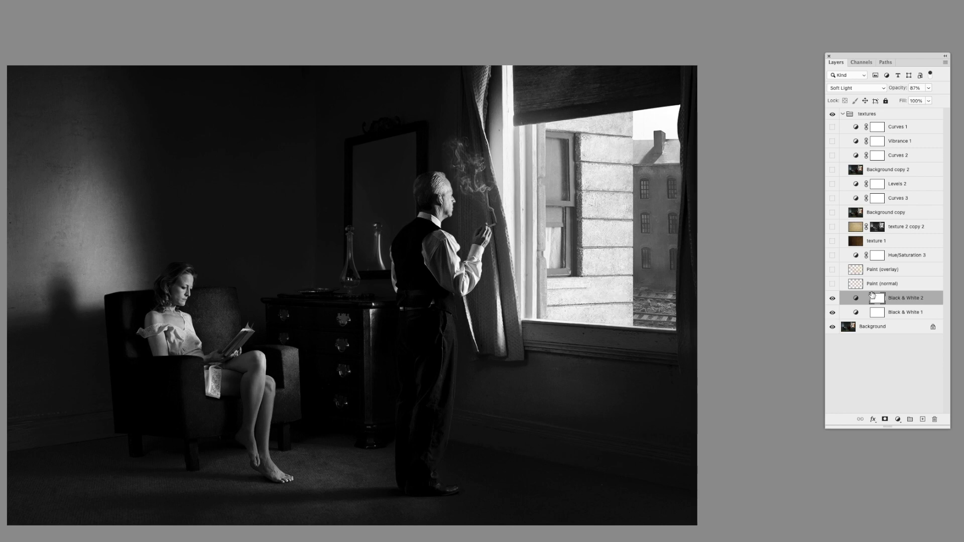
left_click(833, 285)
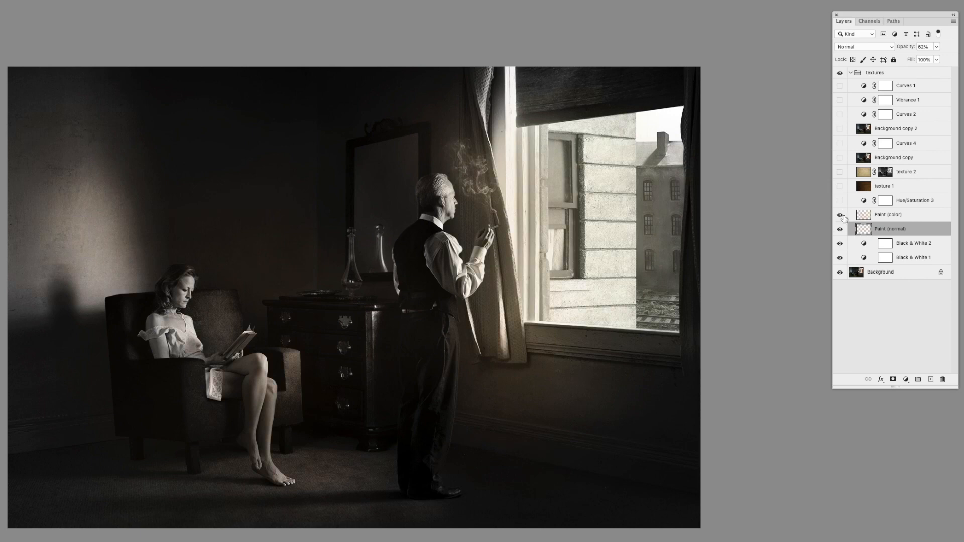
left_click(866, 218)
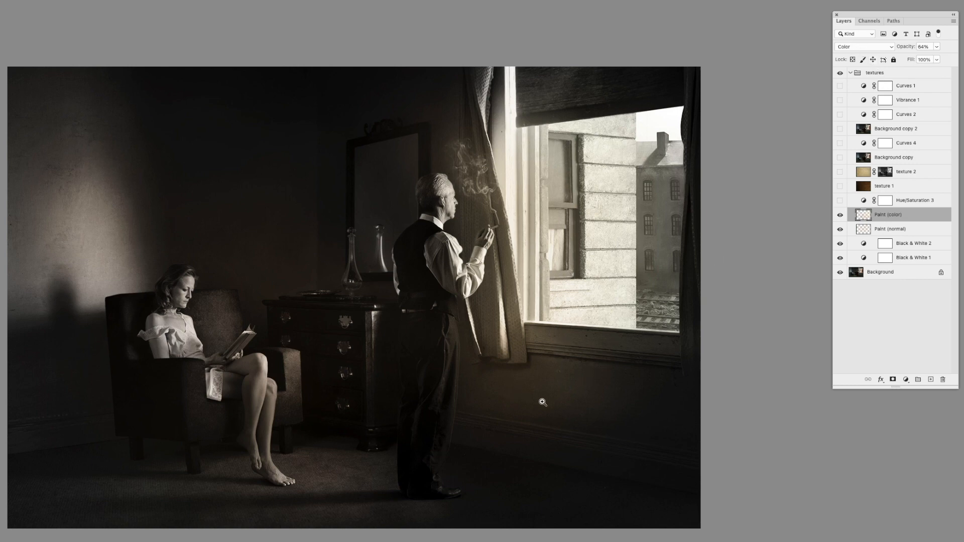
Show the Hue/Saturation 3 and texture 1 layers and set the opacity of texture 1 to 45%.
left_click(841, 201)
left_click(840, 186)
left_click(884, 187)
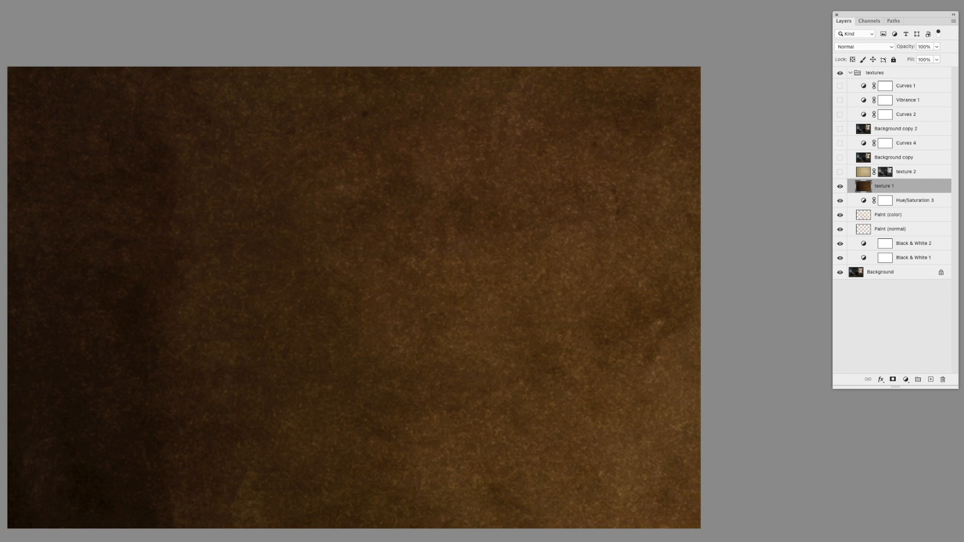
key("4")
key("5")
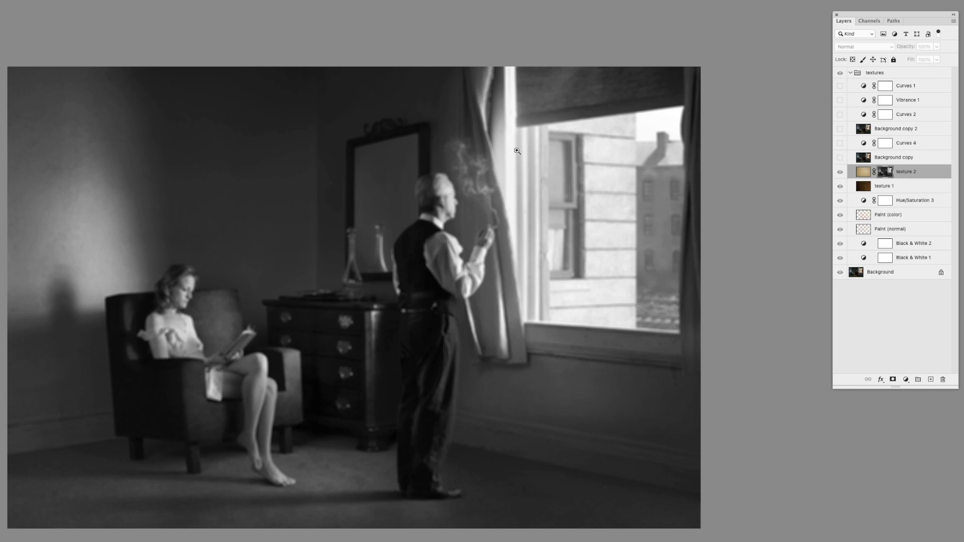
Hide the layers from texture 2 down to Black & White 2, select Background, and inspect the Red, Green and Blue channels.
left_click_drag(841, 172, 840, 244)
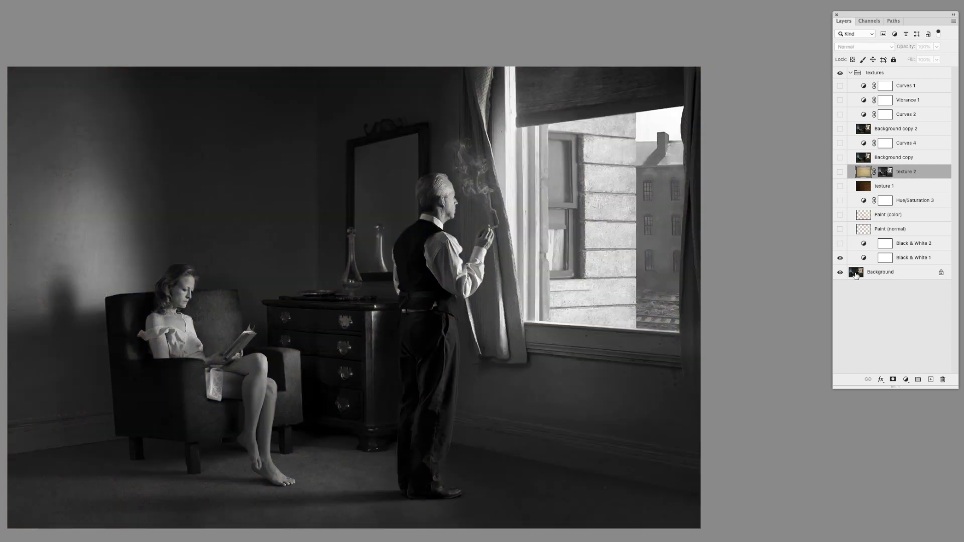
left_click(856, 273)
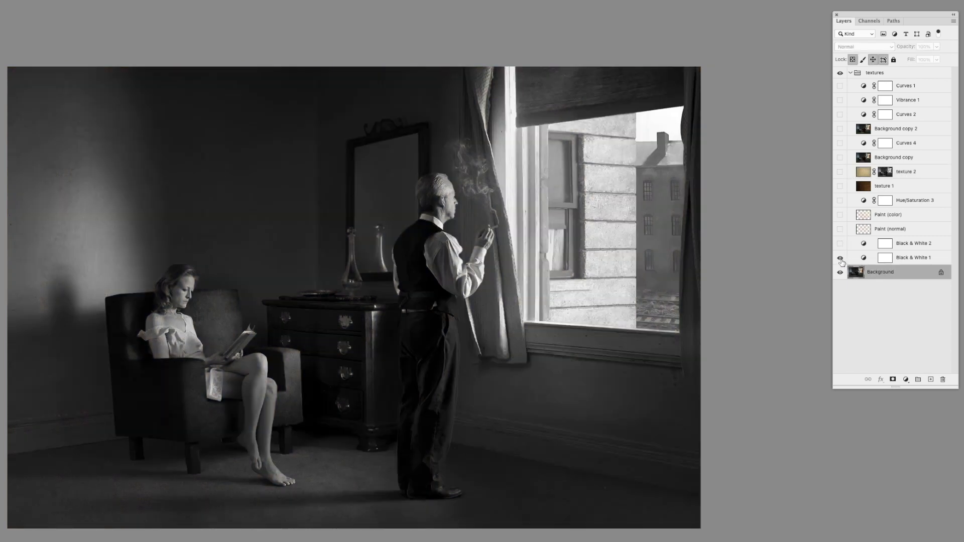
key("super+3")
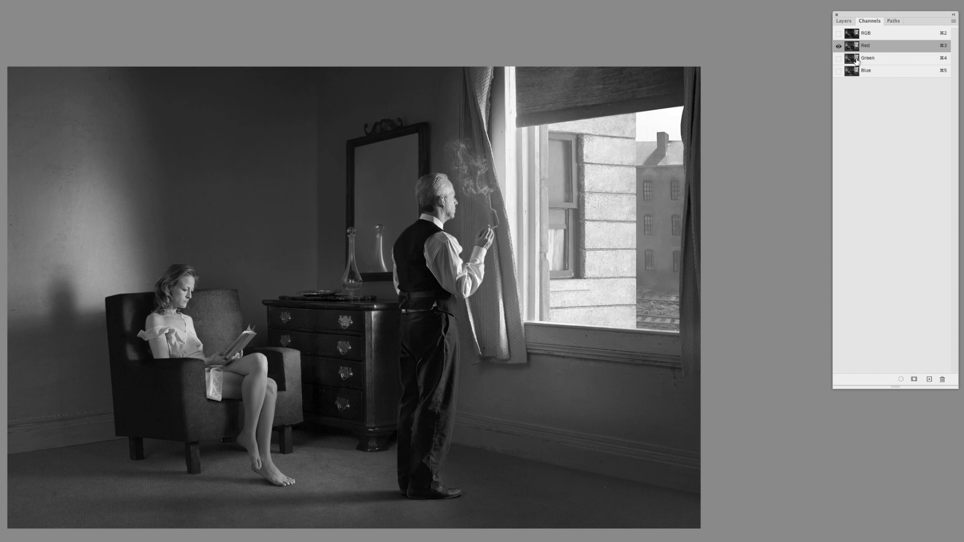
left_click(857, 62)
left_click(854, 75)
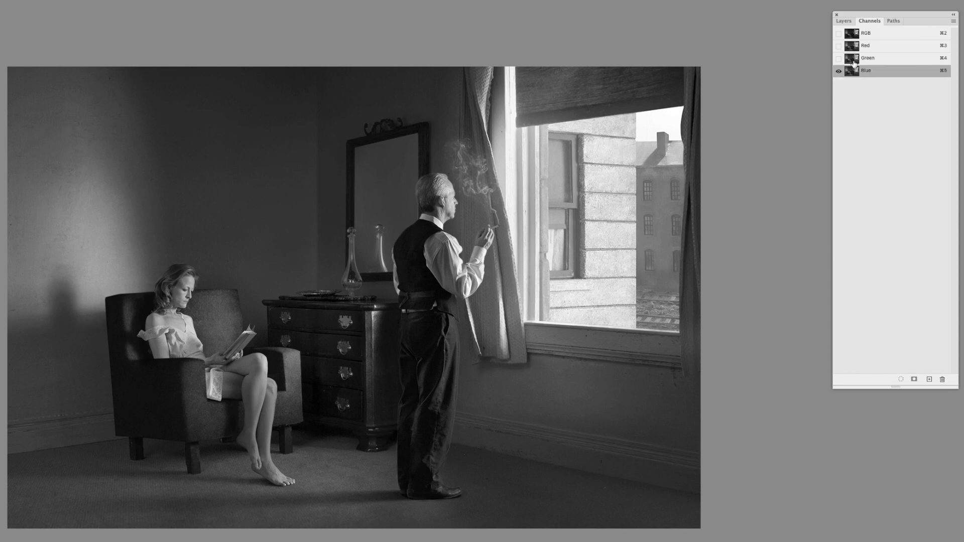
left_click(854, 63)
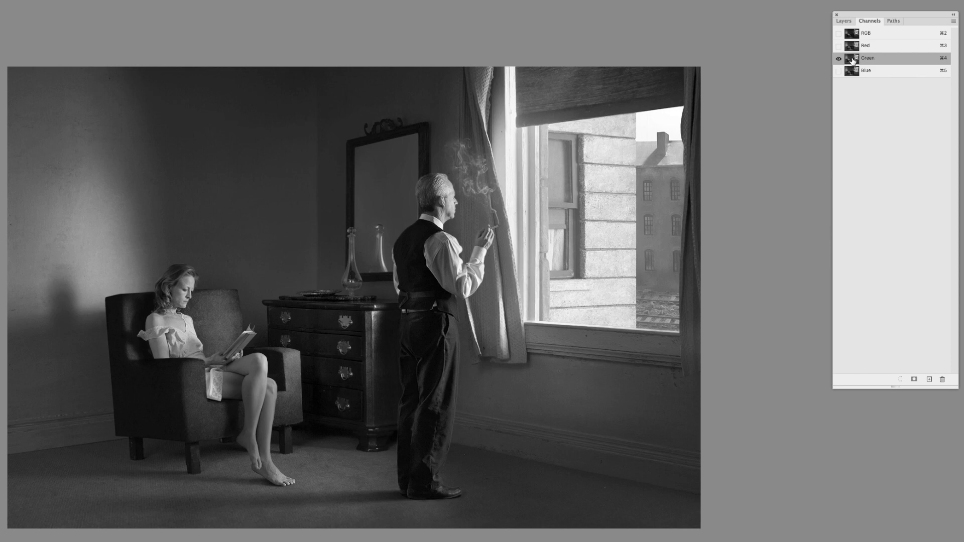
Duplicate the Green channel and add contrast to the copy with Curves, mapping input 69 to output 52 and raising the highlights.
left_click_drag(853, 60, 930, 380)
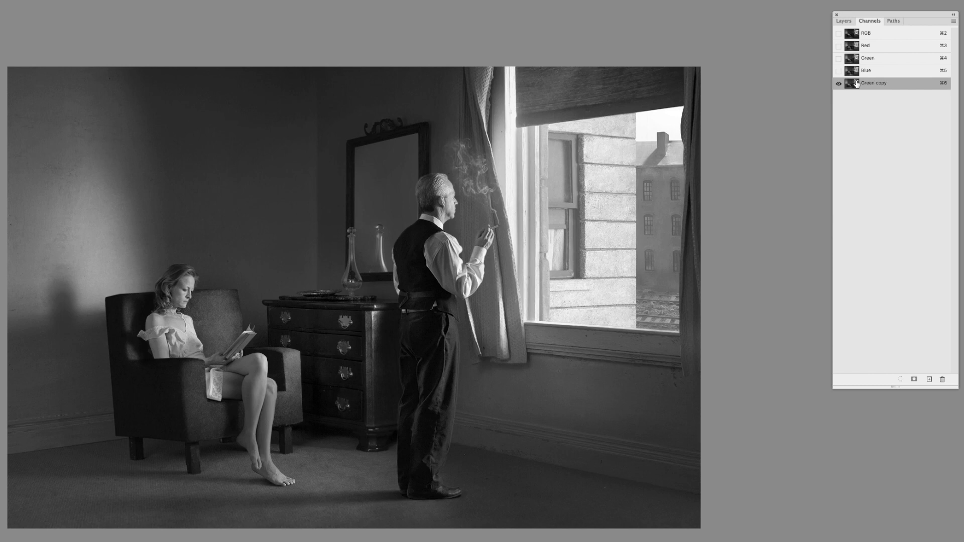
key("super+m")
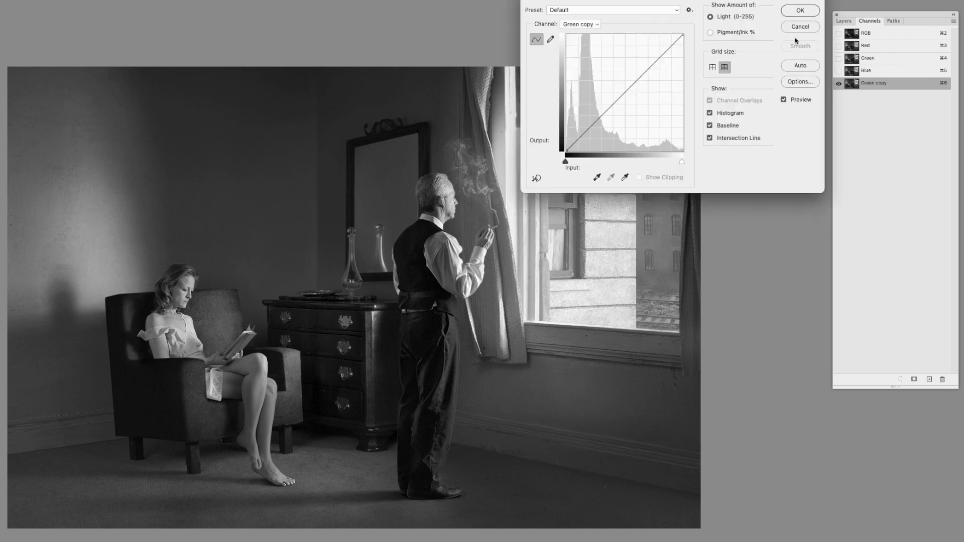
left_click_drag(597, 119, 599, 127)
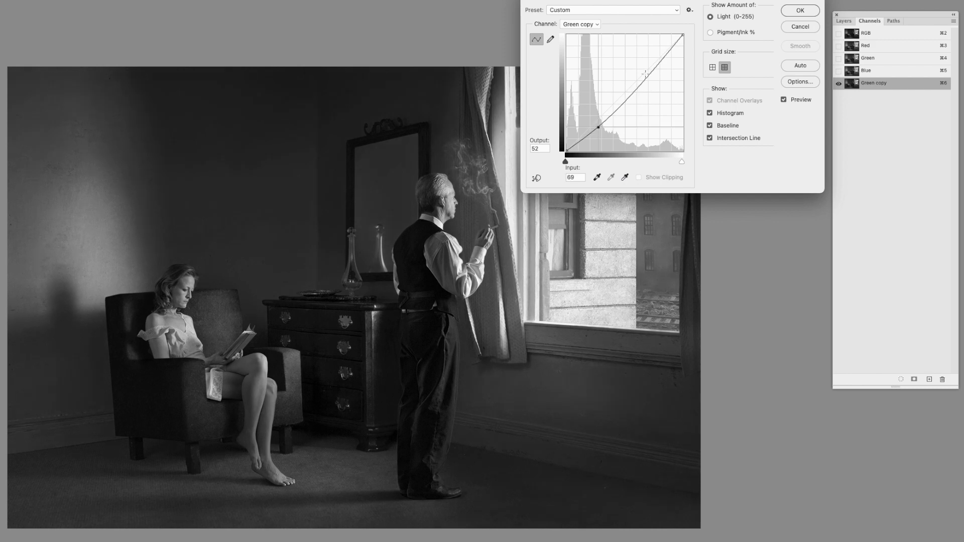
left_click_drag(648, 75, 647, 66)
left_click(802, 12)
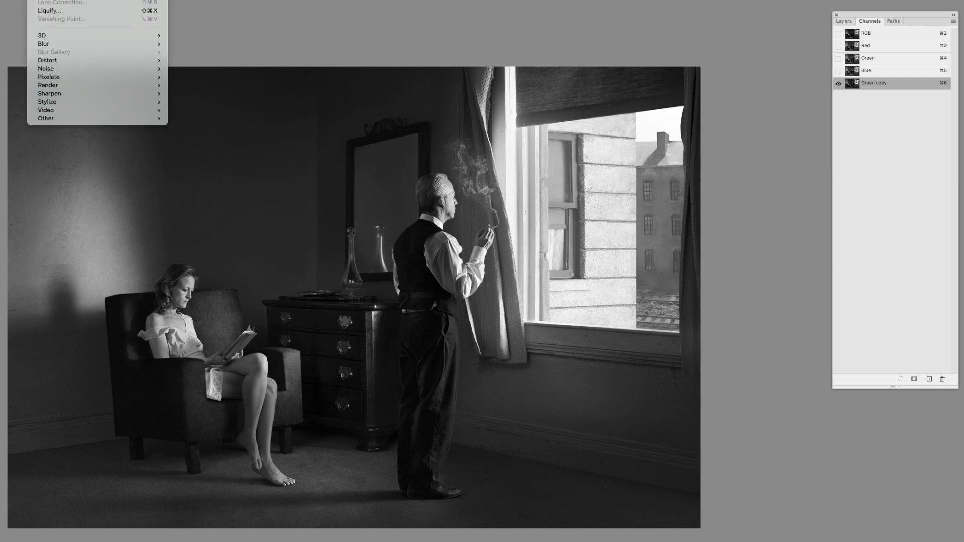
Soften the Green copy channel with a small-radius blur filter.
mouse_move(52, 43)
left_click(202, 70)
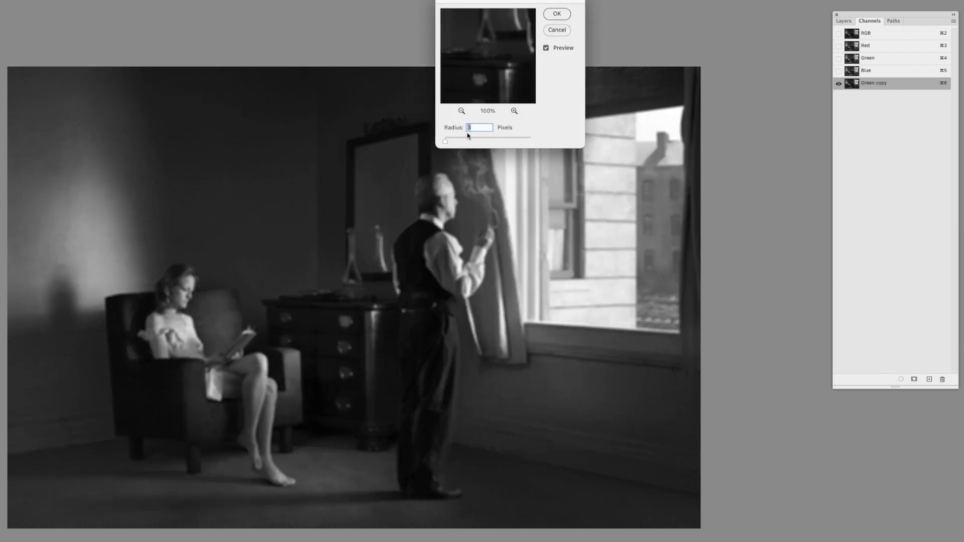
left_click(557, 14)
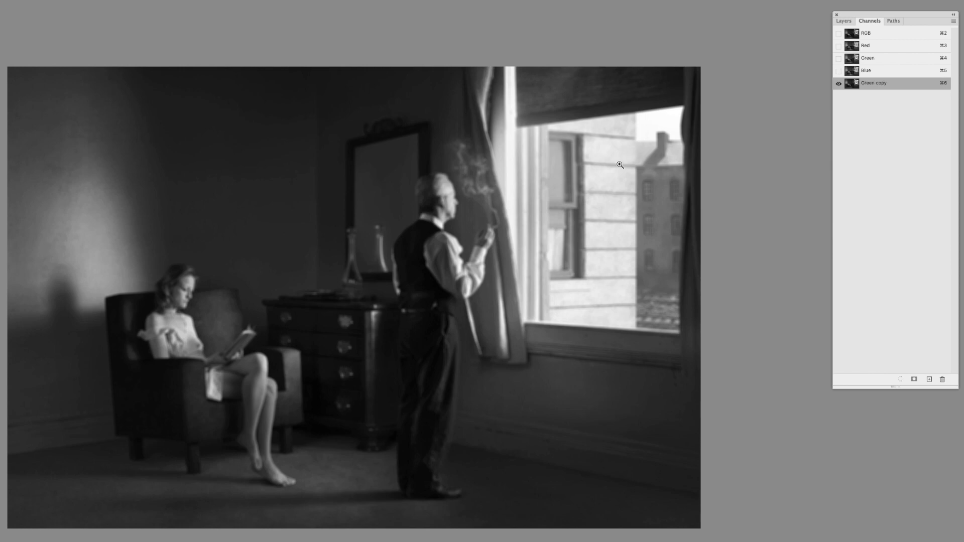
Load the Green copy channel as a selection and show the texture 2 layer.
left_click(856, 85, "super")
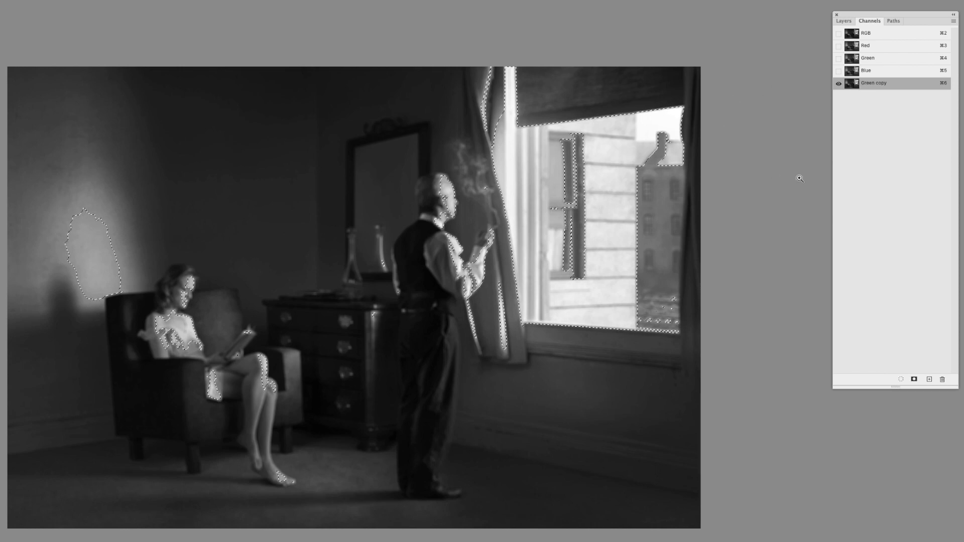
left_click(846, 22)
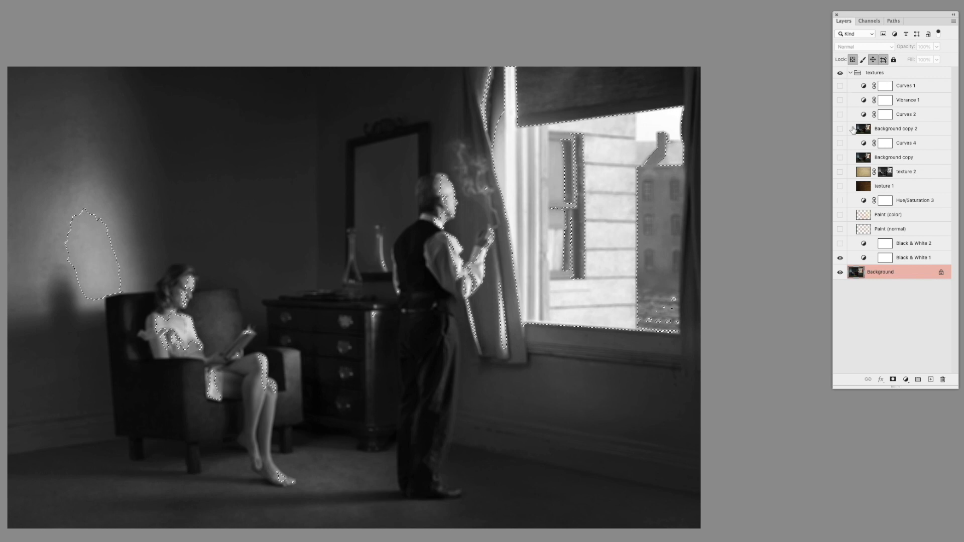
left_click(841, 172)
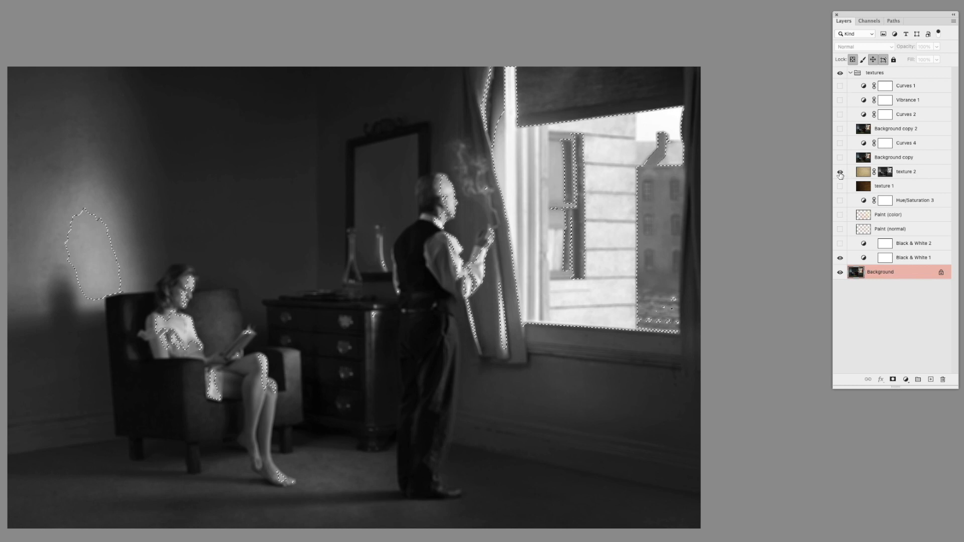
Delete texture 2's existing mask without applying it and add a new layer mask from the active luminosity selection.
left_click(888, 173)
left_click_drag(888, 174, 943, 380)
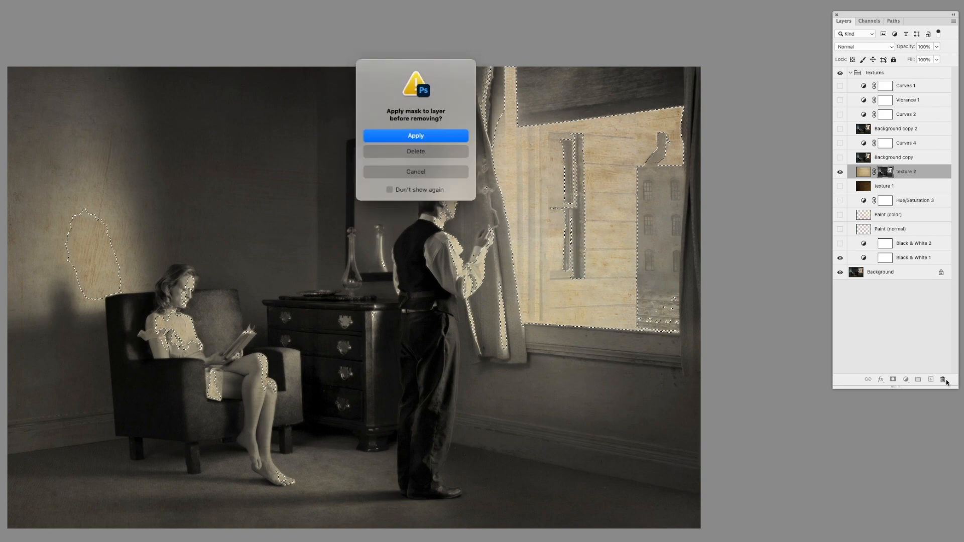
left_click(402, 152)
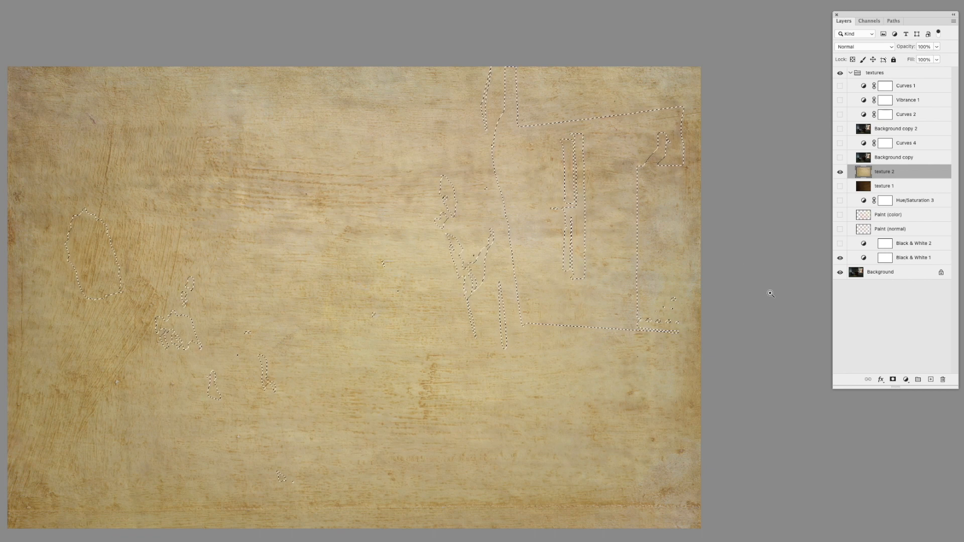
left_click(893, 380)
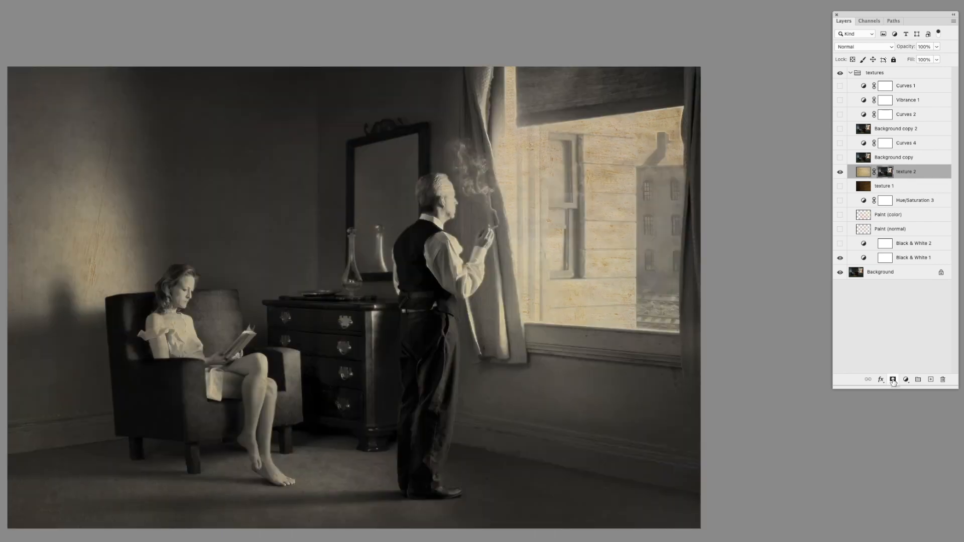
Show the layers from texture 1 down to Black & White 2 and compare the image with texture 2 off and on.
left_click_drag(841, 186, 841, 246)
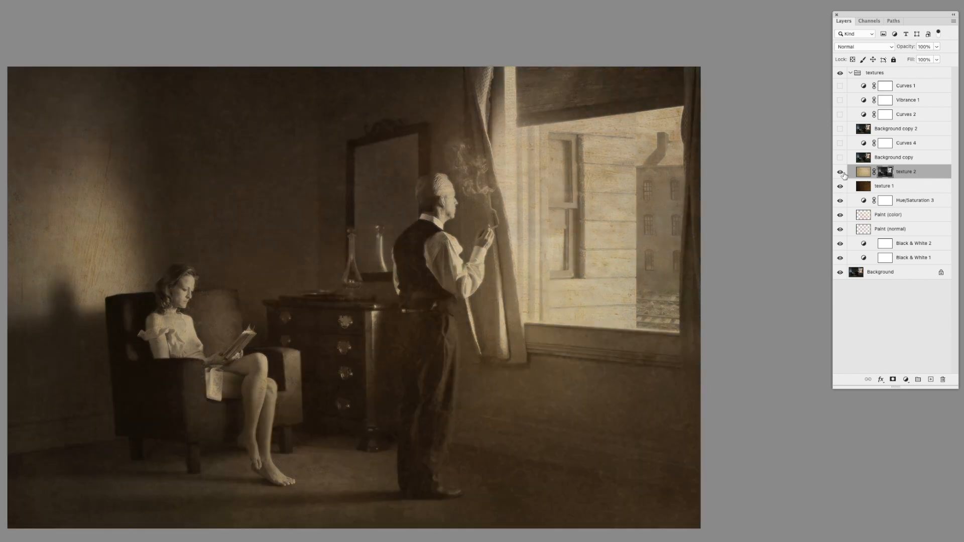
left_click(841, 172)
left_click(841, 172)
Show and select the Background copy layer, compare the composite with Background alone, and keep the copy's blend mode at Soft Light.
left_click(840, 158)
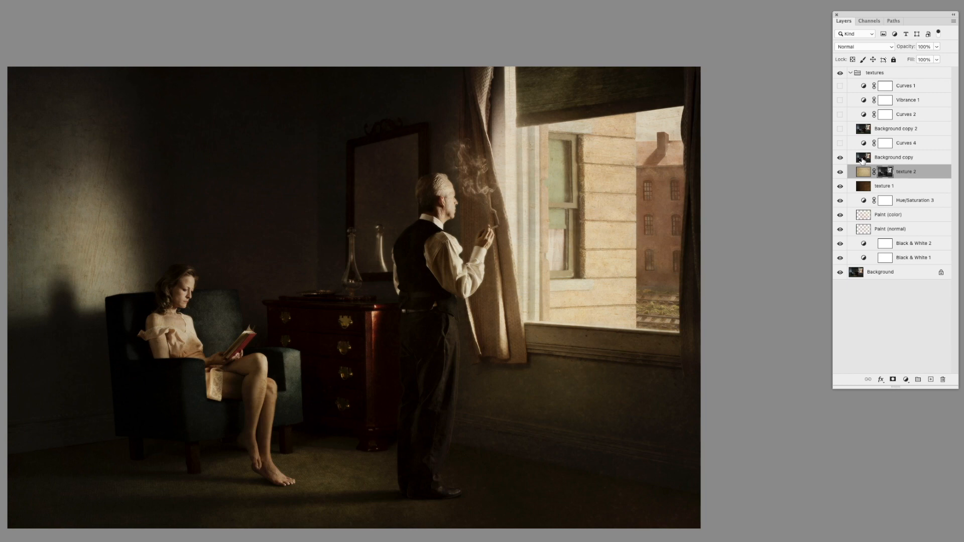
left_click(863, 160)
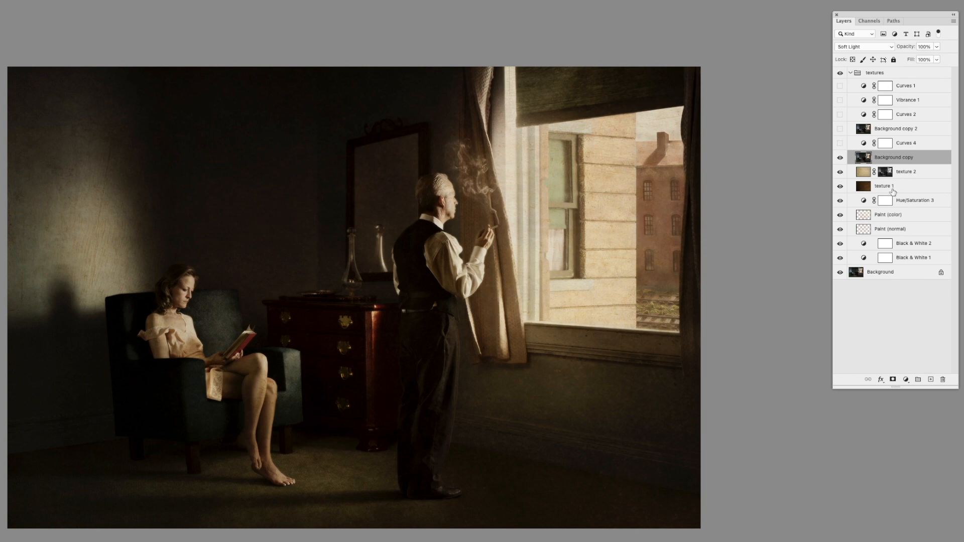
left_click(840, 273, "alt")
left_click(840, 273, "alt")
left_click(866, 47)
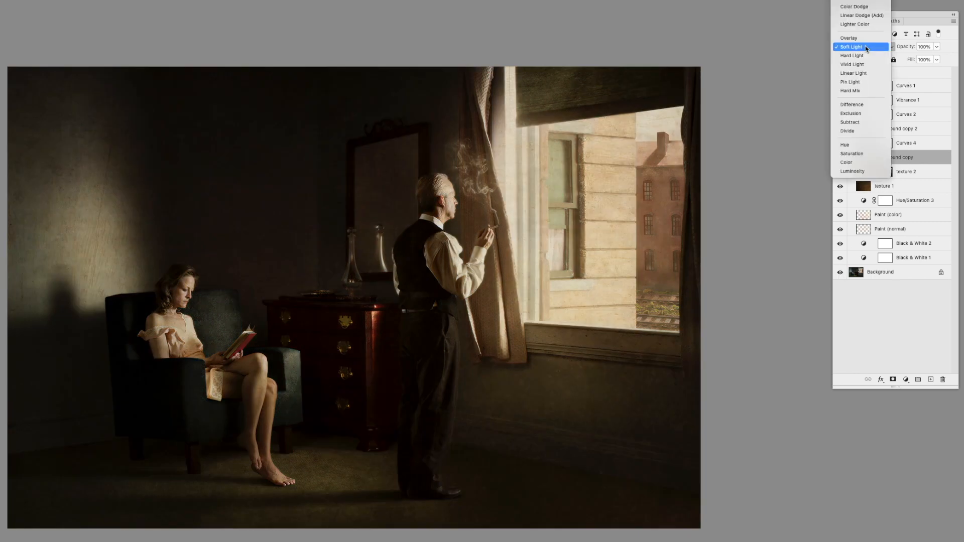
left_click(865, 47)
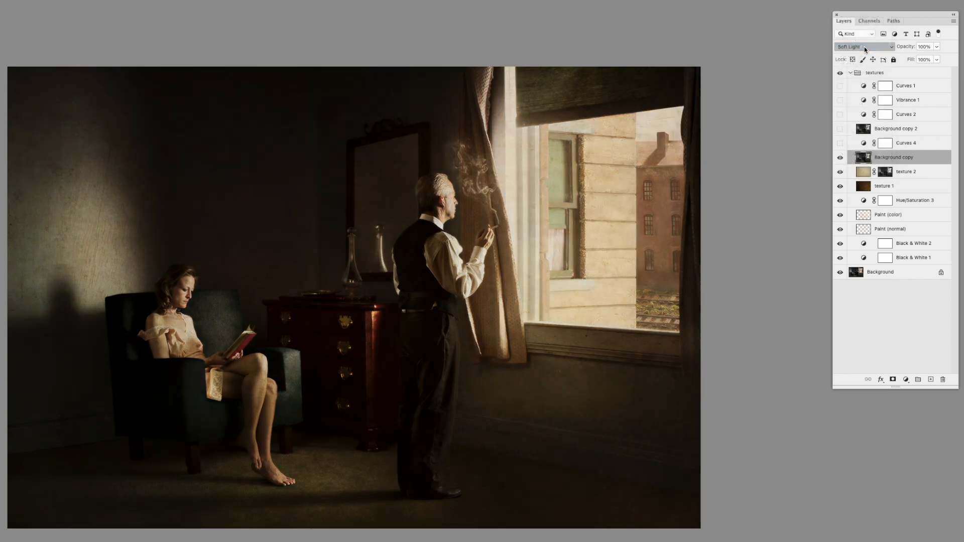